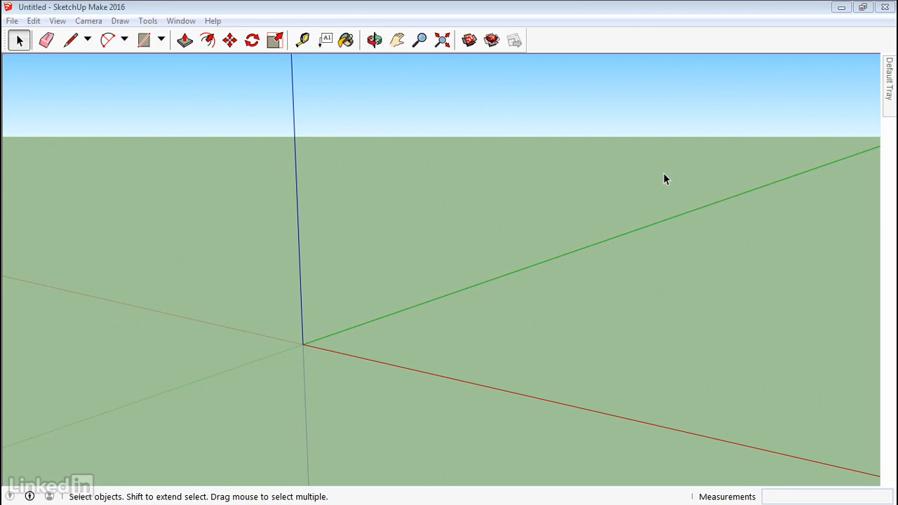
- Draw an open, wavy Freehand curve on the ground plane near the origin, looping back across the red axis
click(117, 22)
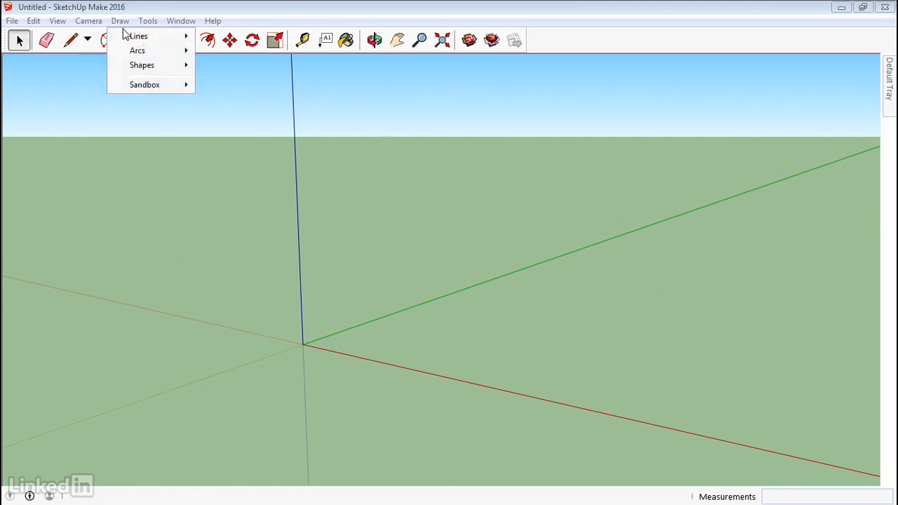
mouse_move(126, 36)
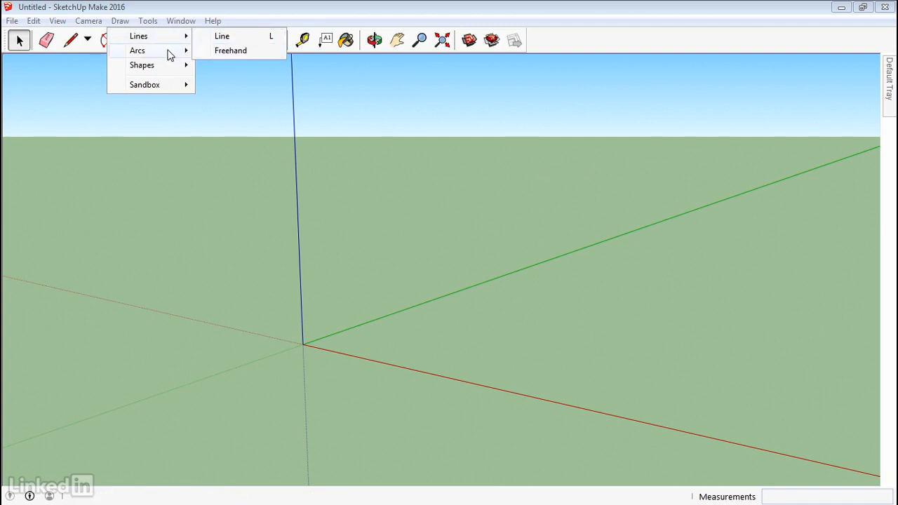
mouse_move(169, 54)
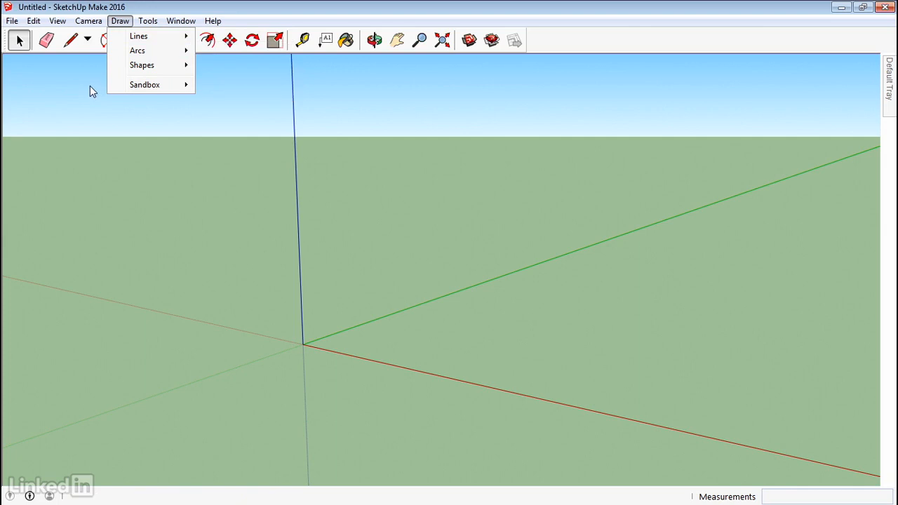
mouse_move(161, 37)
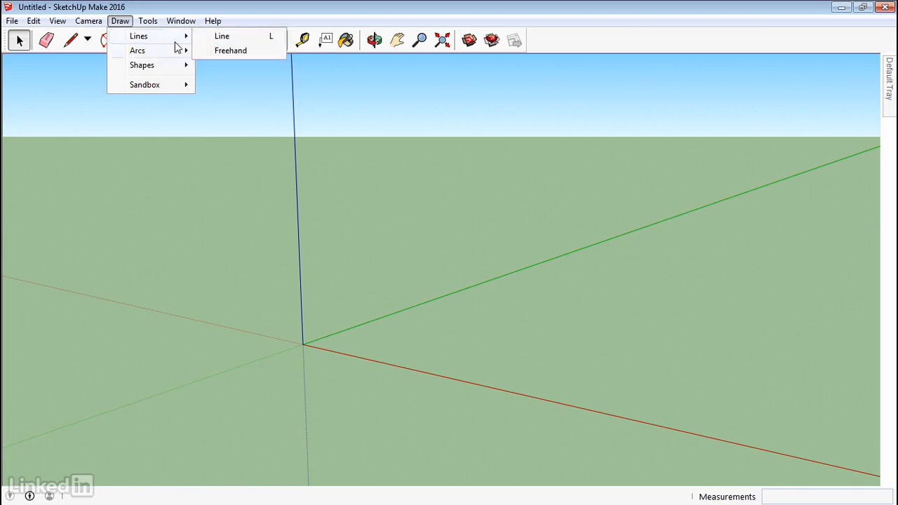
click(220, 54)
click(87, 40)
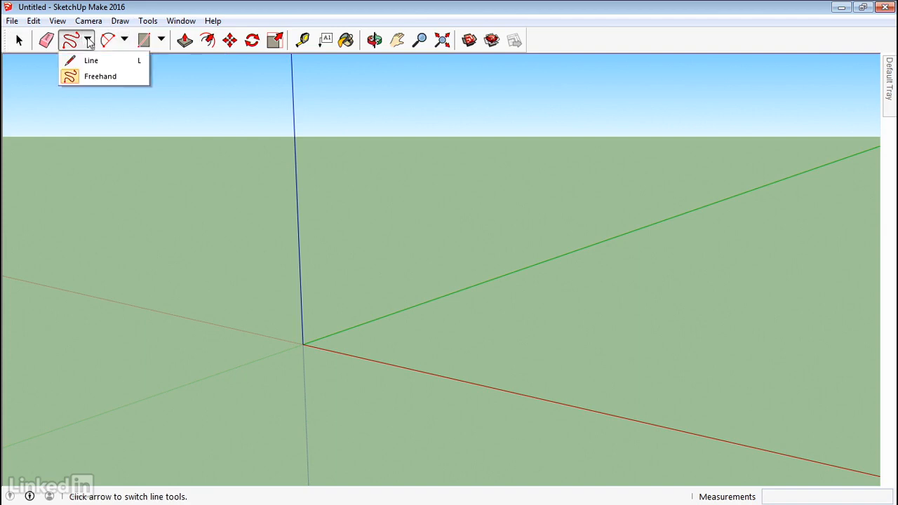
click(91, 77)
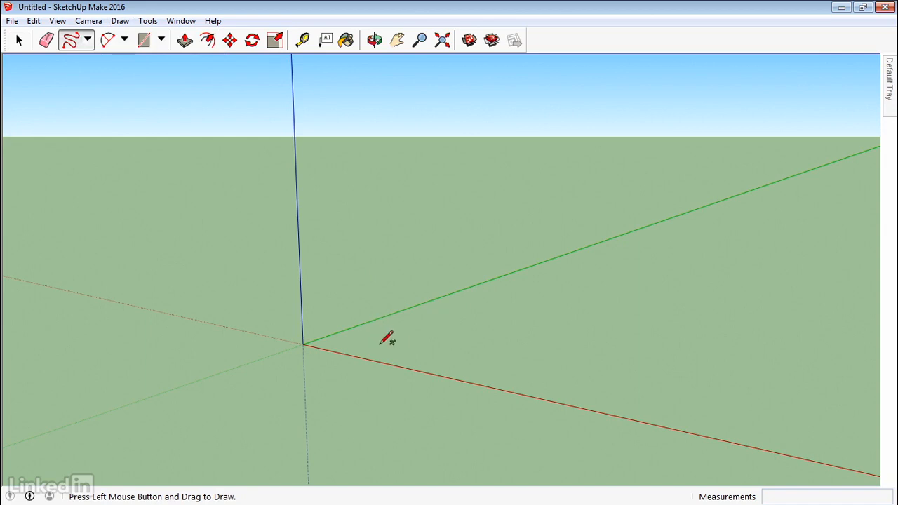
mouse_move(380, 344)
mouse_down()
mouse_move(481, 305)
mouse_move(513, 318)
mouse_move(548, 310)
mouse_move(576, 328)
mouse_move(578, 367)
mouse_move(508, 390)
mouse_move(460, 395)
mouse_move(442, 366)
mouse_move(391, 382)
mouse_up()
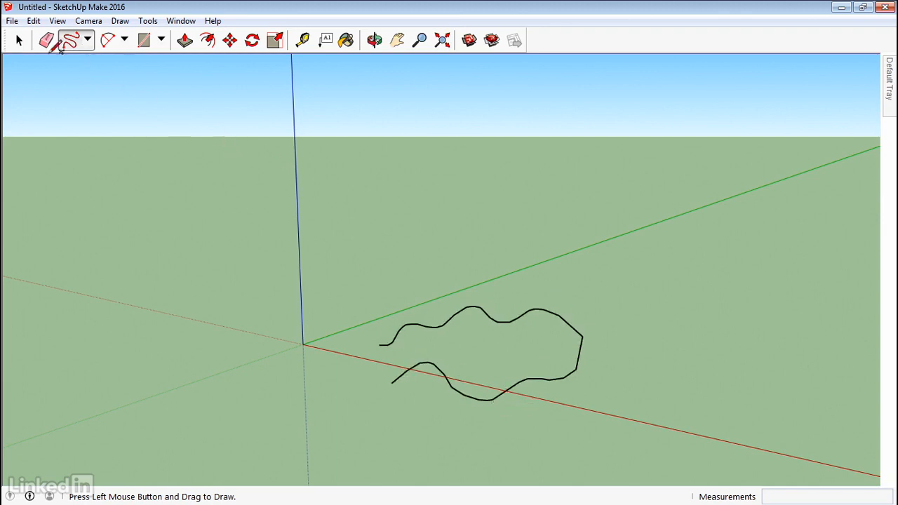
click(19, 41)
- Close the wavy curve into a face with a second Freehand stroke joining its two open ends
mouse_move(534, 404)
middle_down()
mouse_move(519, 385)
mouse_move(583, 357)
mouse_move(615, 304)
mouse_move(505, 414)
mouse_move(515, 417)
middle_up()
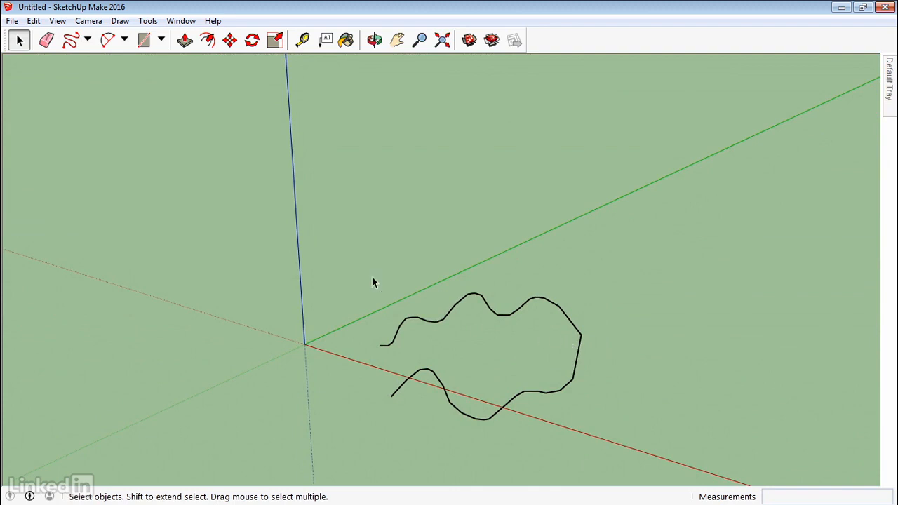
click(69, 42)
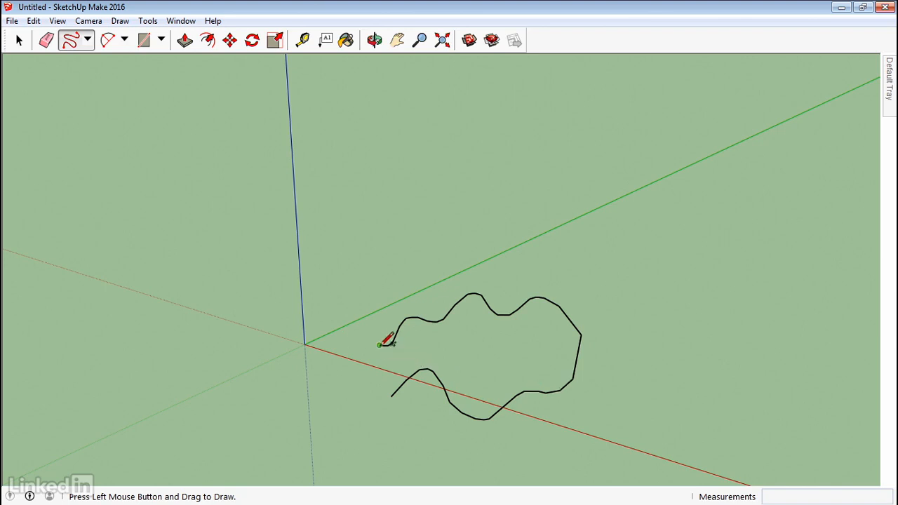
mouse_move(379, 344)
mouse_down()
mouse_move(365, 345)
mouse_move(344, 371)
mouse_move(352, 413)
mouse_move(391, 395)
mouse_up()
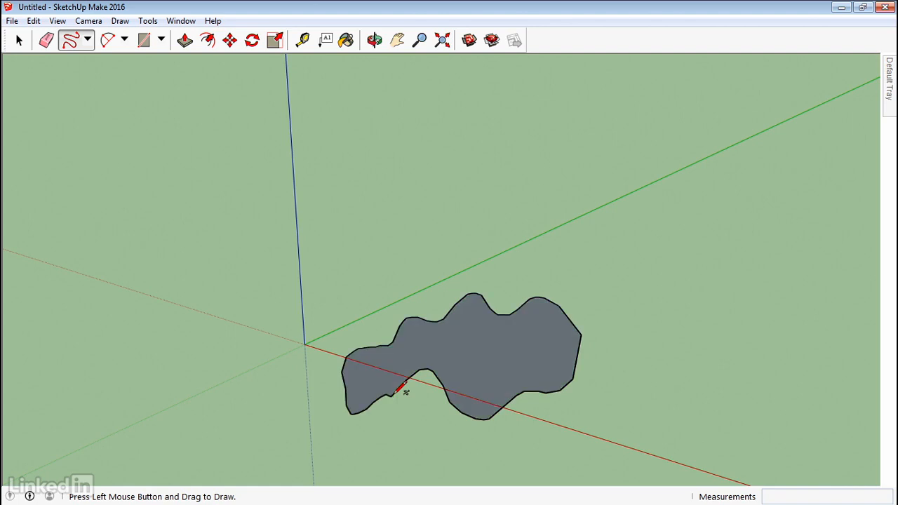
- Extrude the closed freehand face upward into a solid with Push/Pull
middle_drag(402, 387, 369, 341)
key(p)
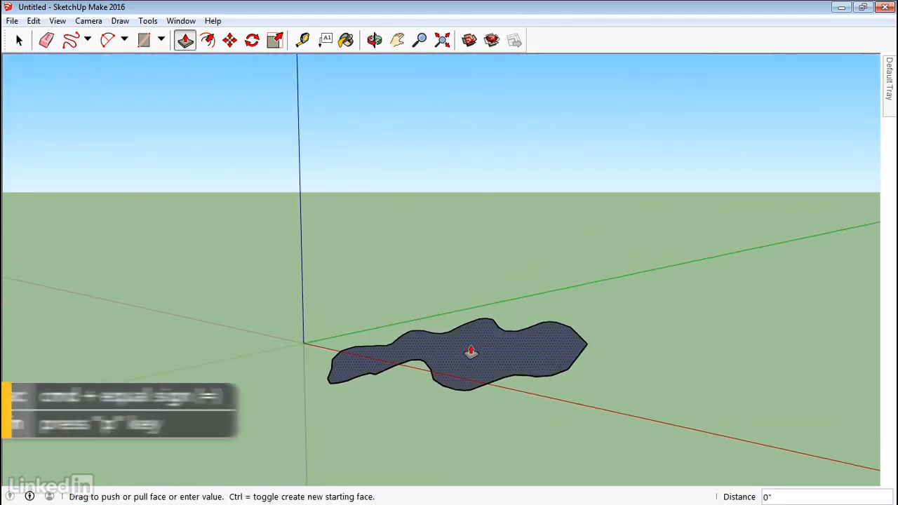
drag(471, 352, 470, 292)
middle_drag(676, 317, 678, 377)
- Select the whole extruded freehand shape and delete it
key(space)
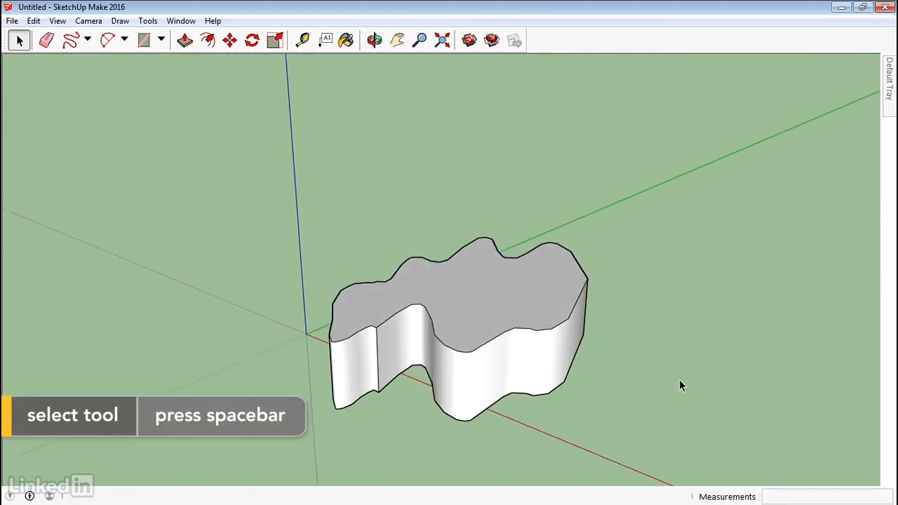
drag(658, 122, 155, 472)
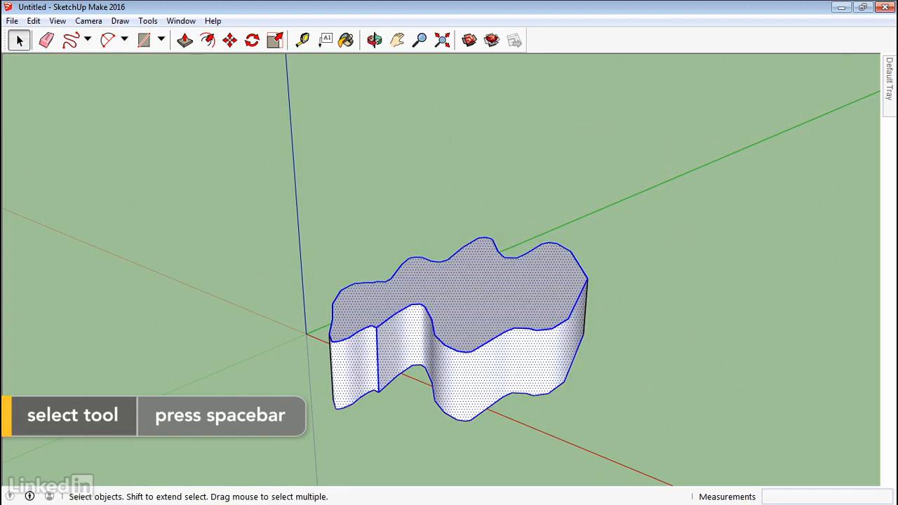
key(Delete)
- Draw a center-based Arc flat on the ground between the red and green axes, radius about 6' 3" and angle about 127 degrees
middle_drag(315, 380, 409, 375)
key(h)
drag(567, 321, 483, 307)
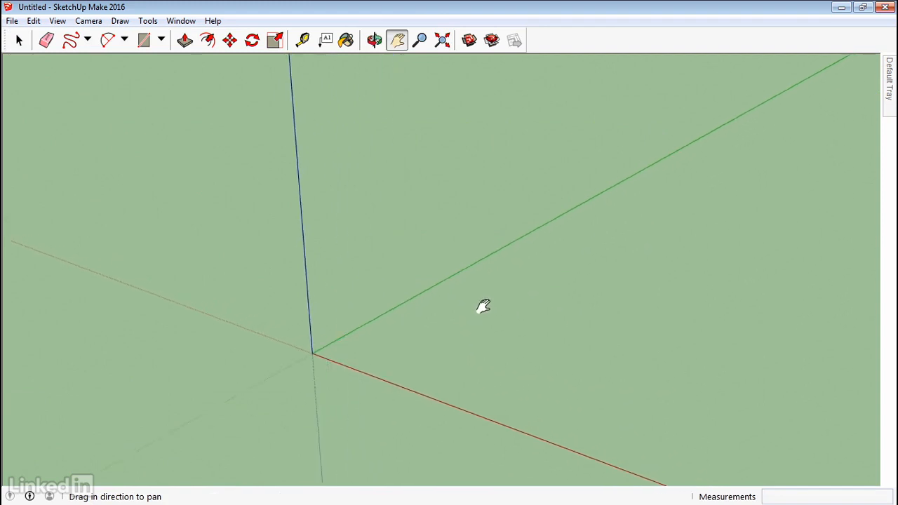
click(120, 20)
mouse_move(151, 50)
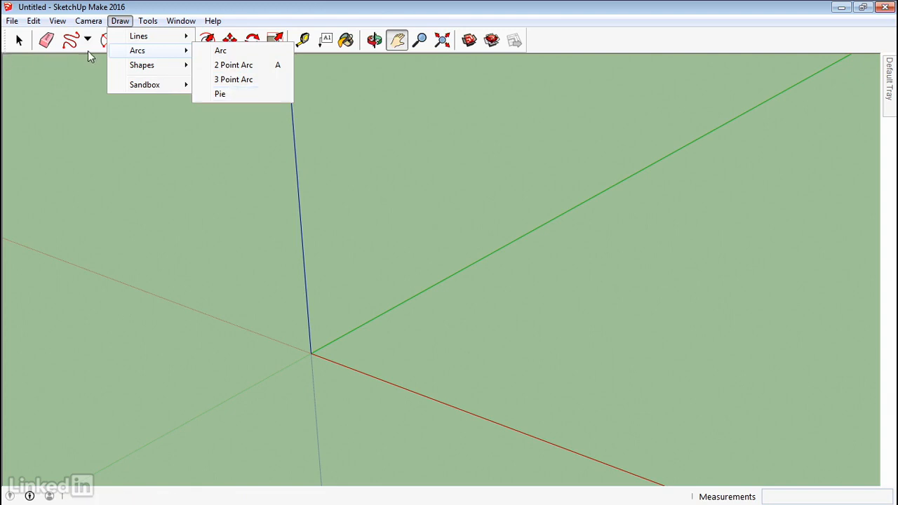
click(124, 40)
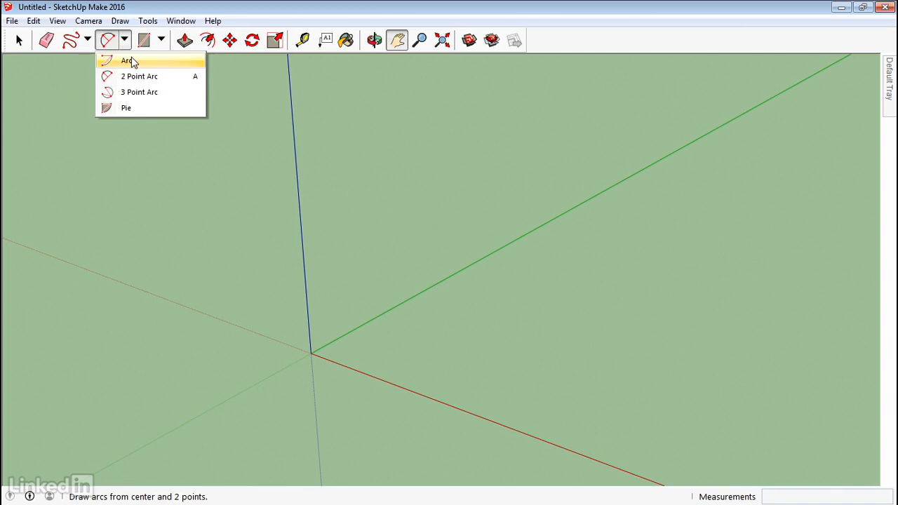
click(128, 61)
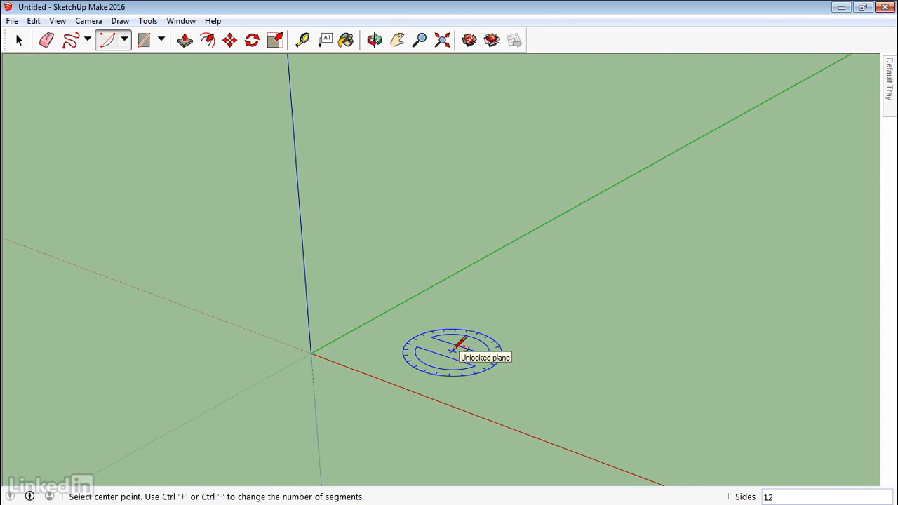
key(Right)
key(Up)
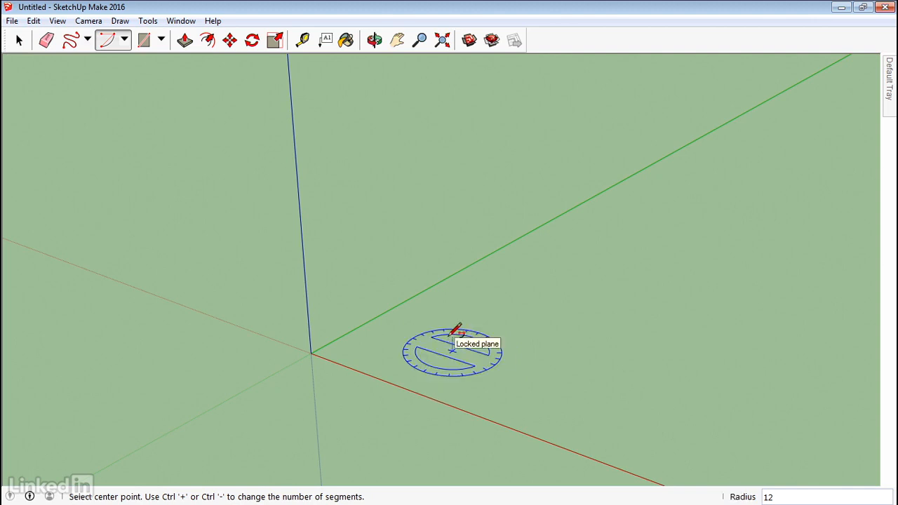
click(449, 335)
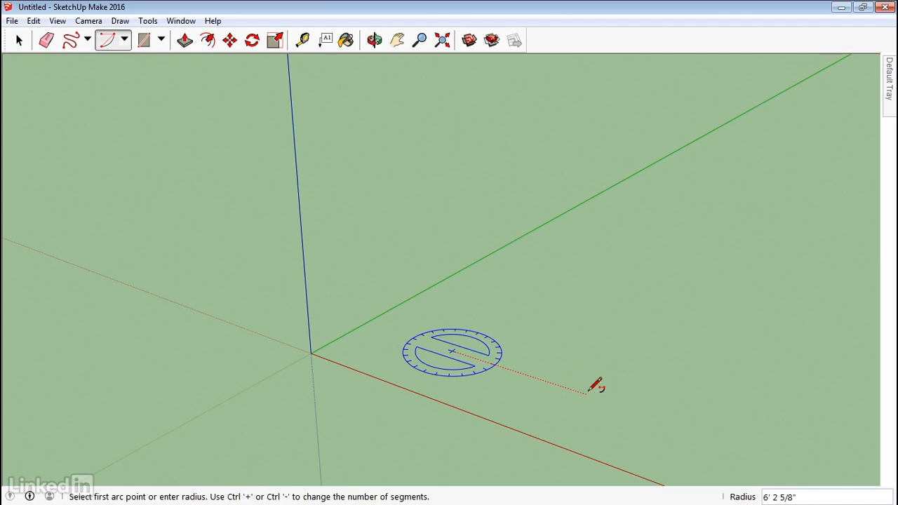
click(589, 391)
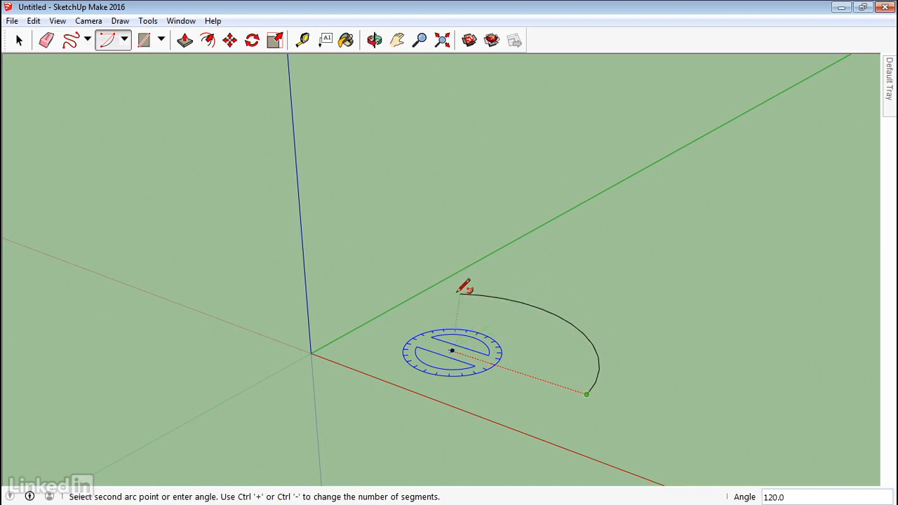
click(457, 292)
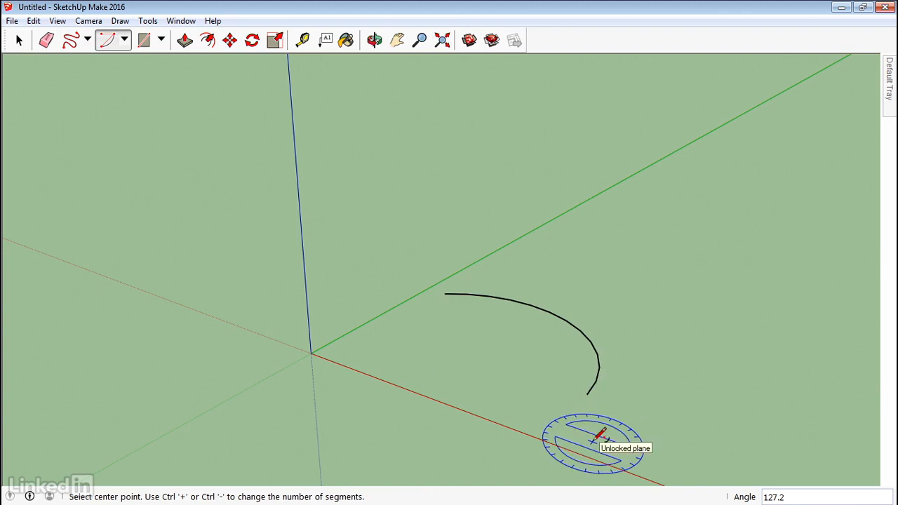
- Draw a second flat center-based Arc beyond the first, starting parallel to the red axis and sweeping about 120 degrees
scroll(598, 436, down, 1)
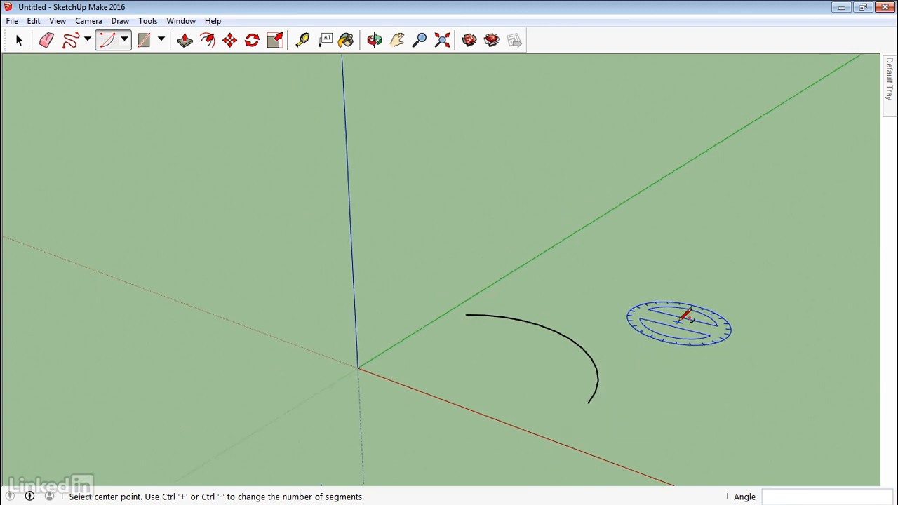
click(634, 309)
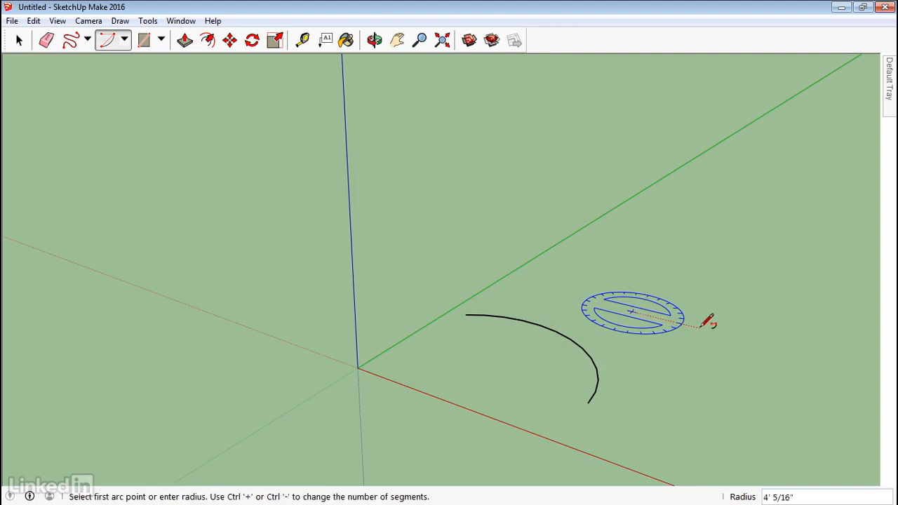
click(742, 337)
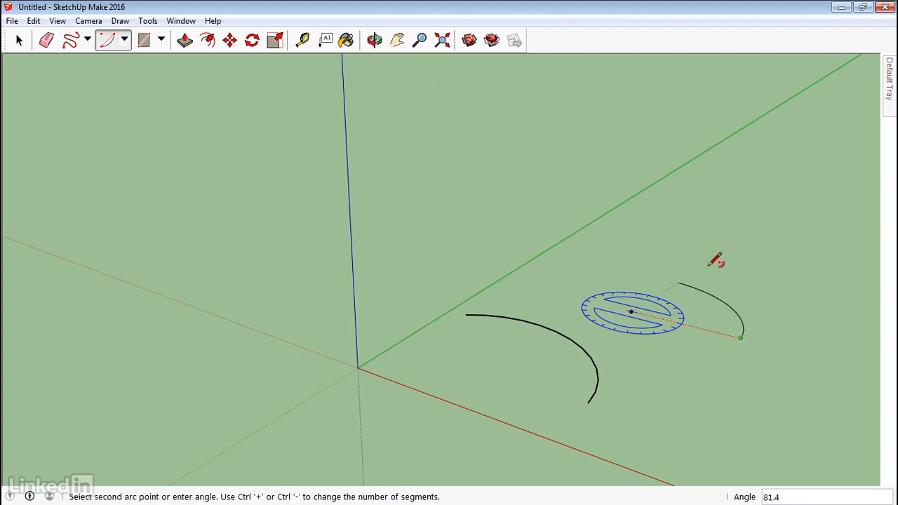
click(611, 261)
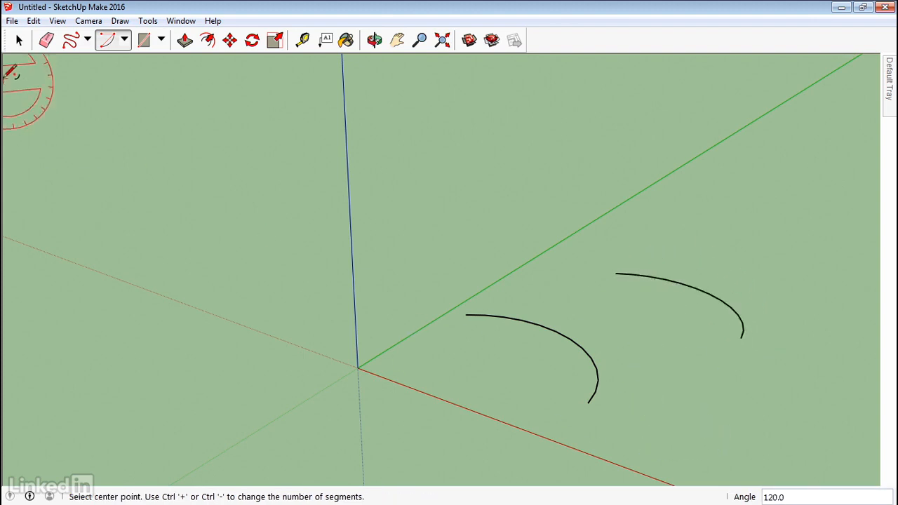
- Select both arcs and delete them
click(19, 40)
drag(420, 214, 839, 435)
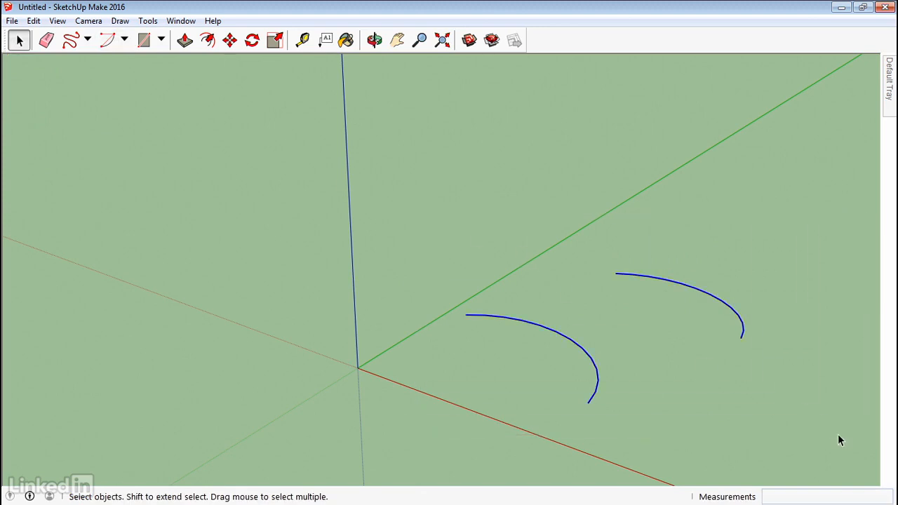
key(Delete)
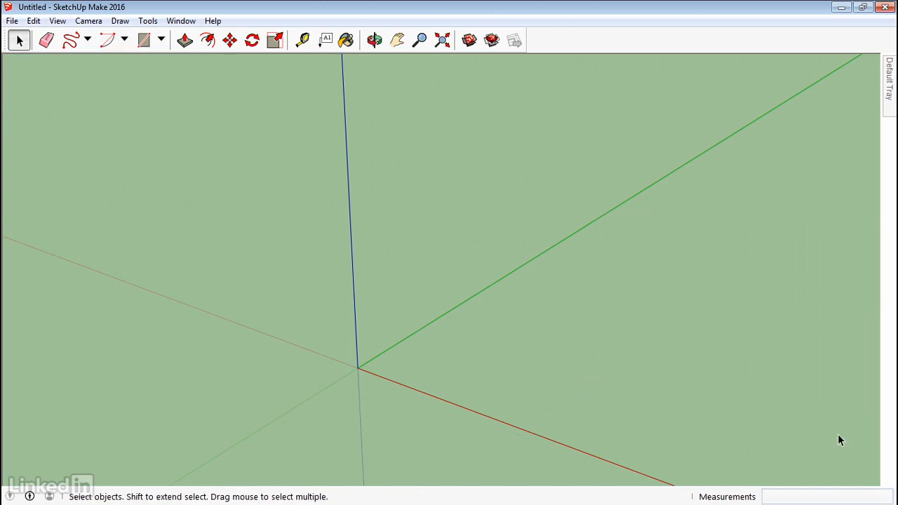
- Draw a flat center-based Arc with an exact 7' radius along the red direction and a 120-degree angle
click(108, 40)
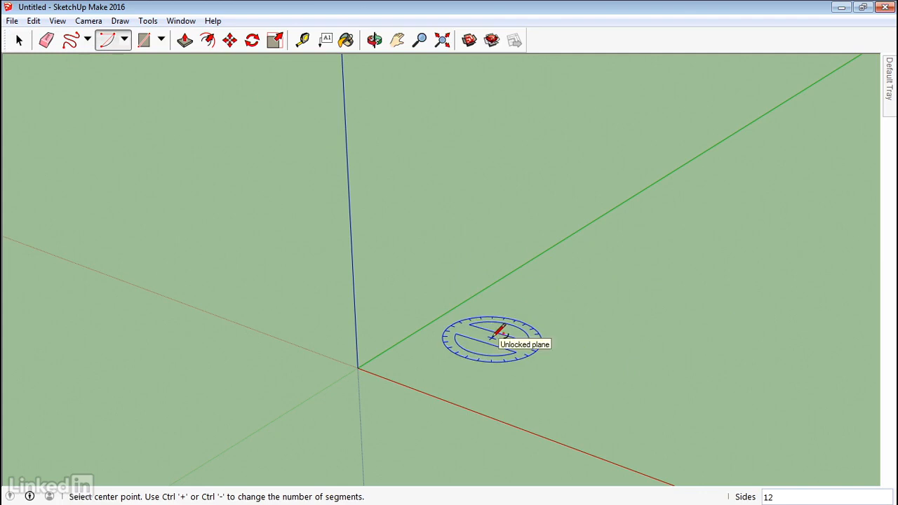
click(489, 345)
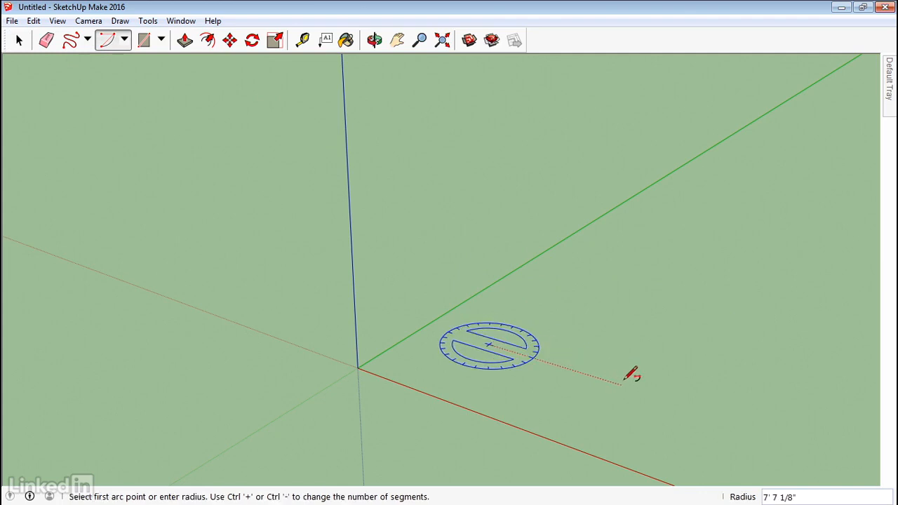
text(7)
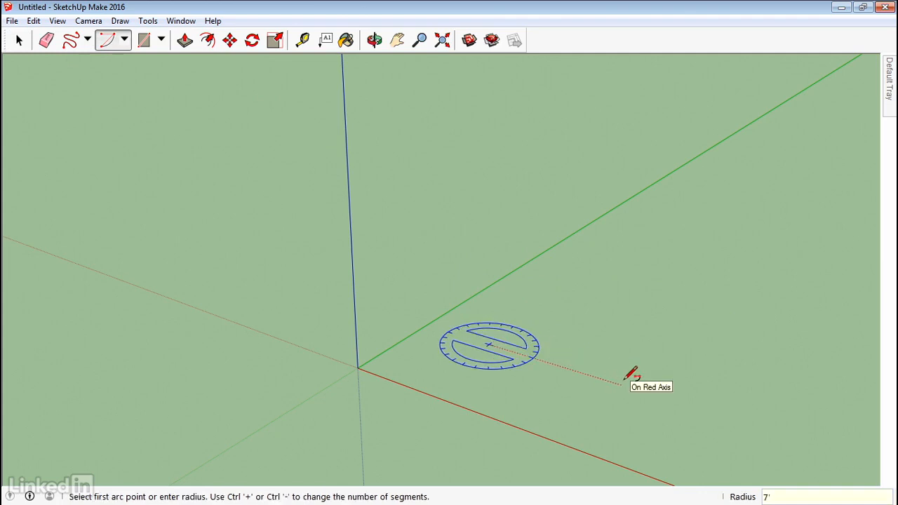
key(Return)
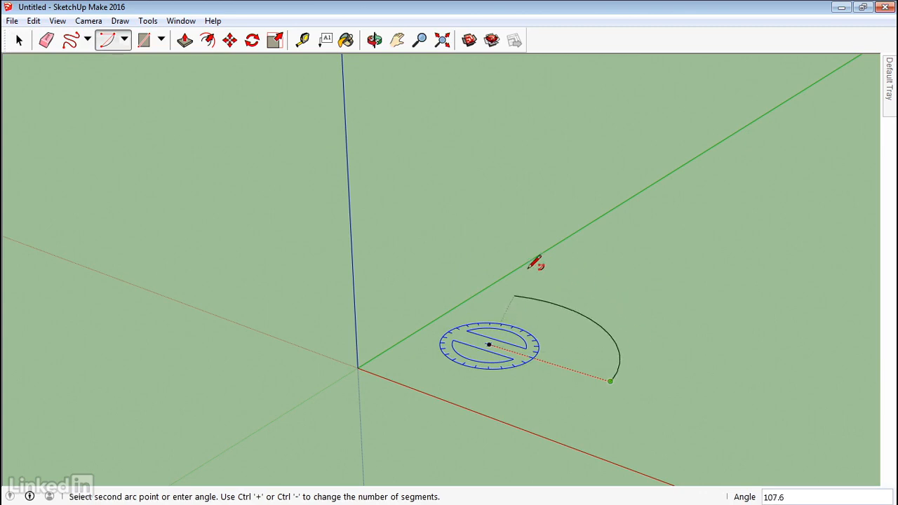
key(Return)
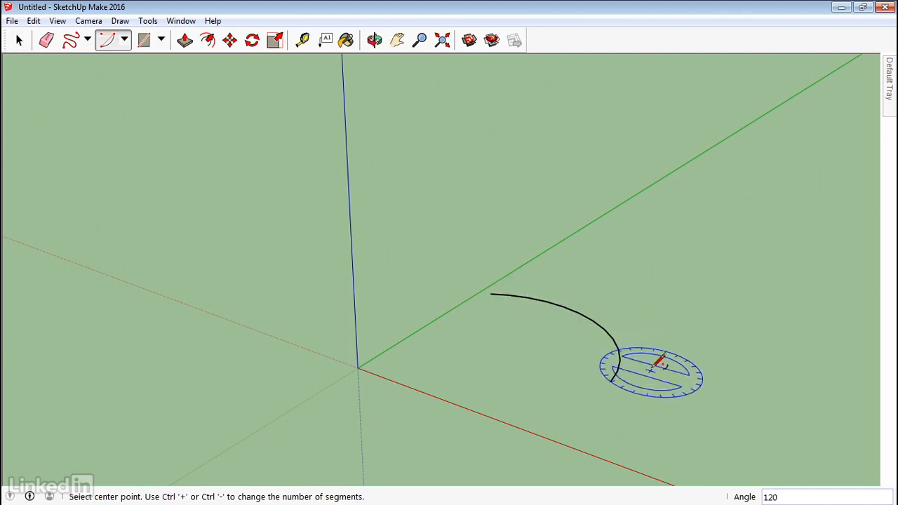
- Select the arc with the 7' radius and delete it
click(18, 41)
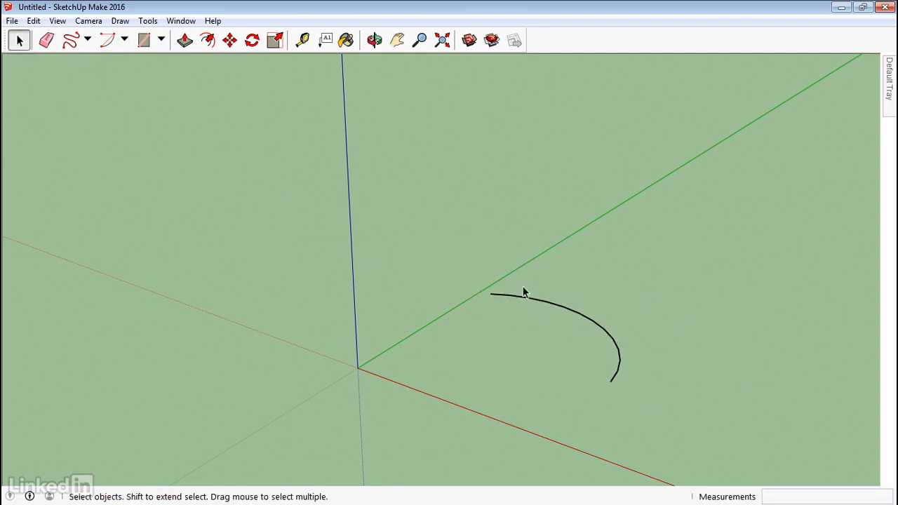
mouse_move(480, 273)
mouse_down()
mouse_move(632, 361)
mouse_move(684, 404)
mouse_up()
key(Delete)
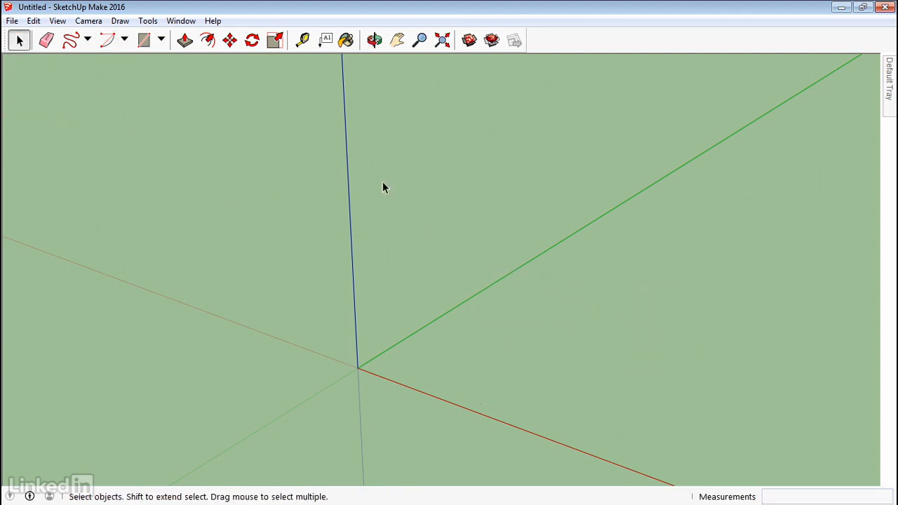
- Draw a flat 2 Point Arc with endpoints parallel to the red axis and a bulge of about 5' 10" along the green direction
click(124, 40)
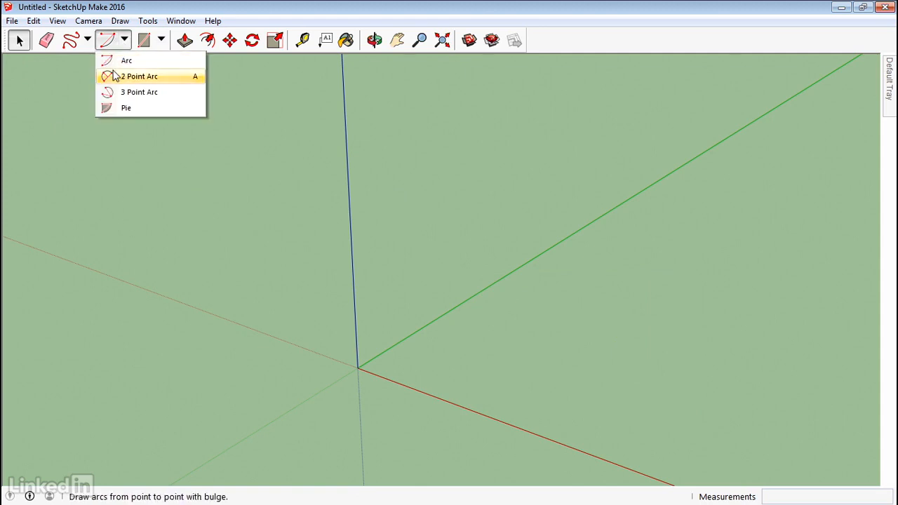
click(133, 76)
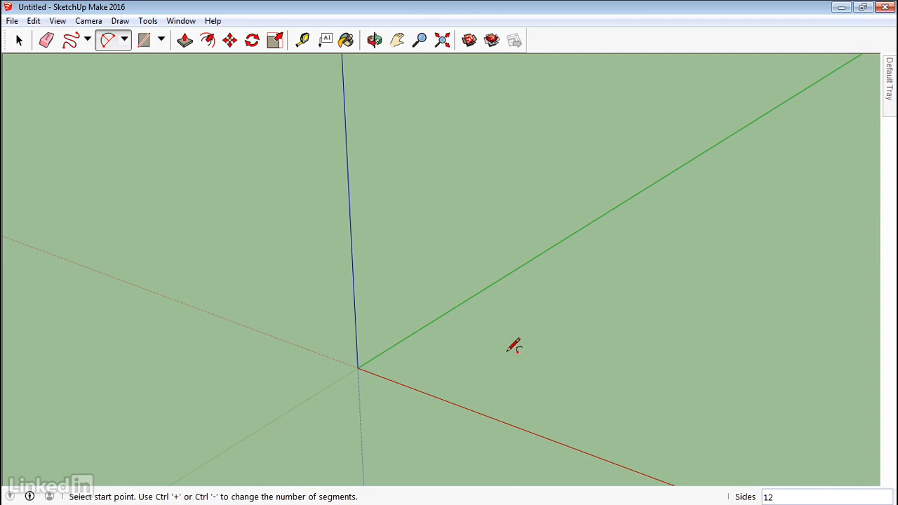
click(455, 354)
click(455, 354)
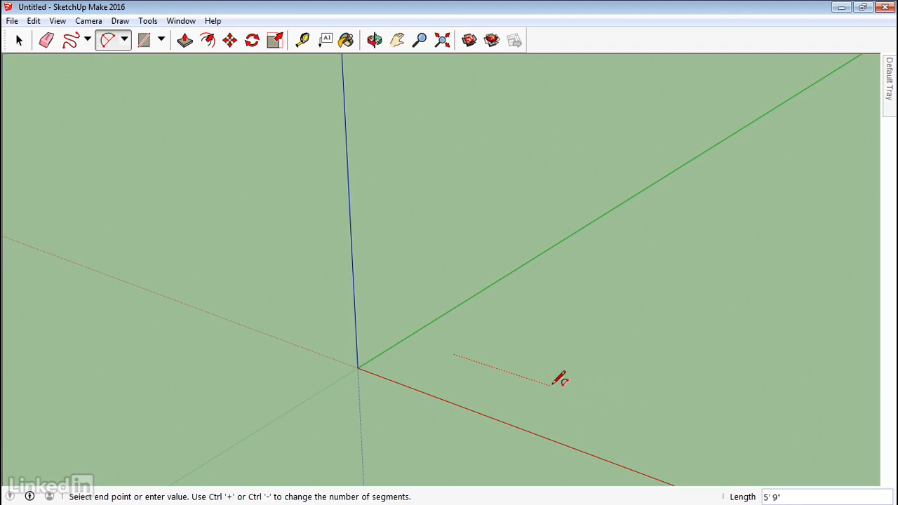
click(596, 399)
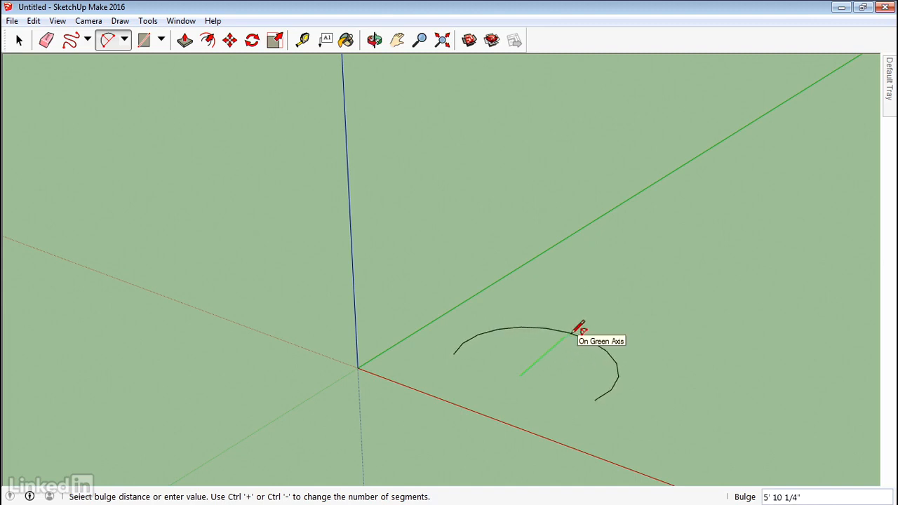
click(579, 327)
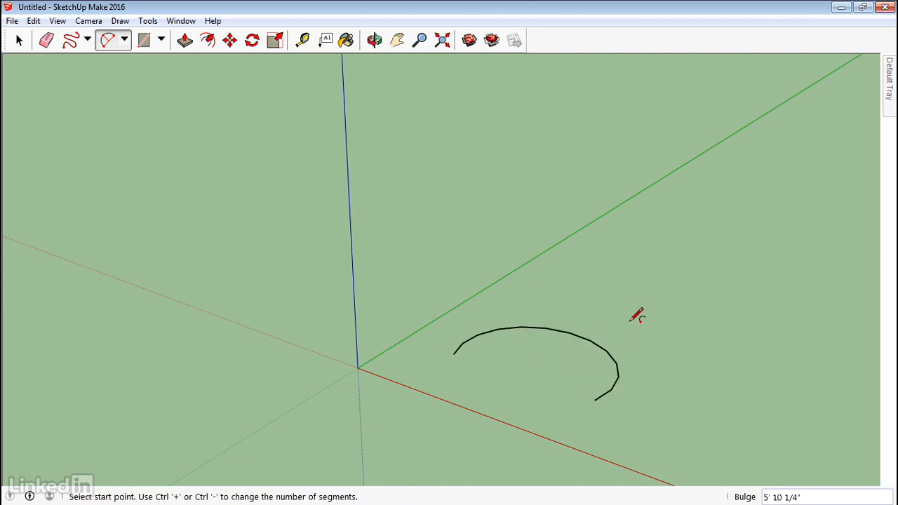
- Draw a smaller flat 2 Point Arc beyond the first, with an exact 3' bulge along the green direction
click(590, 307)
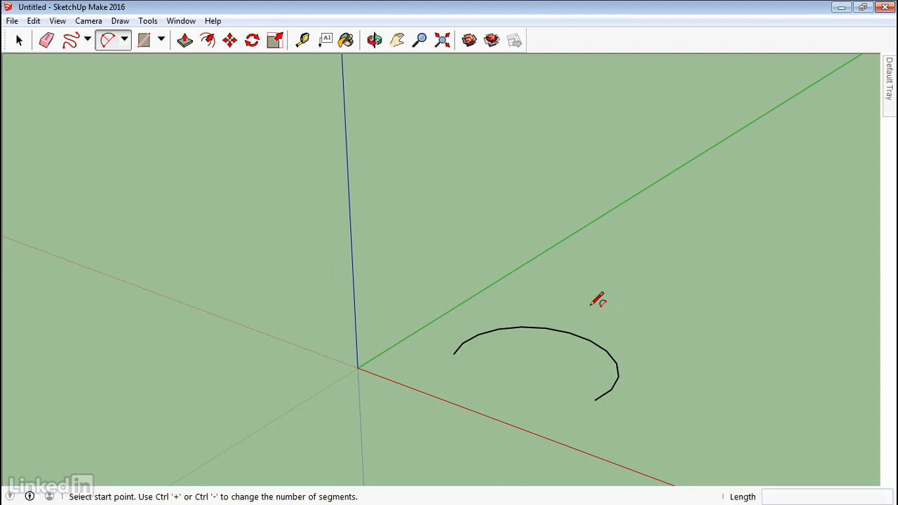
click(684, 328)
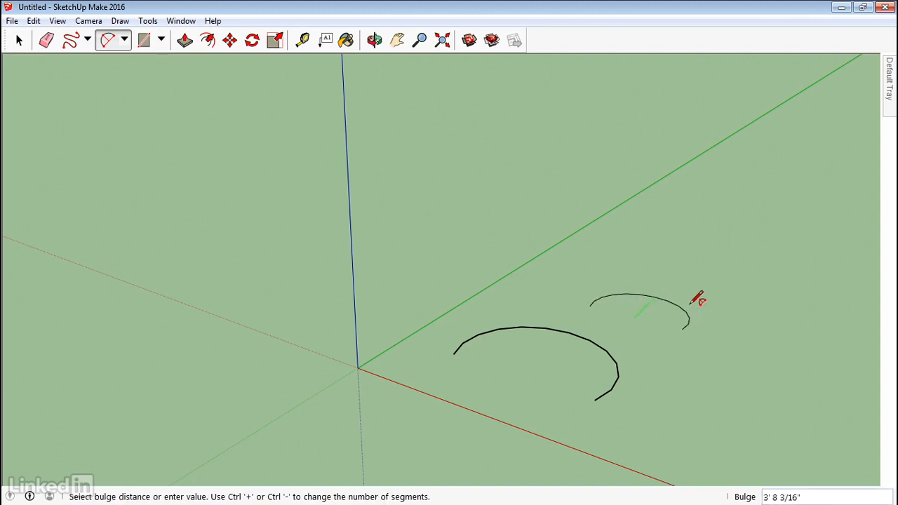
text(3')
key(Return)
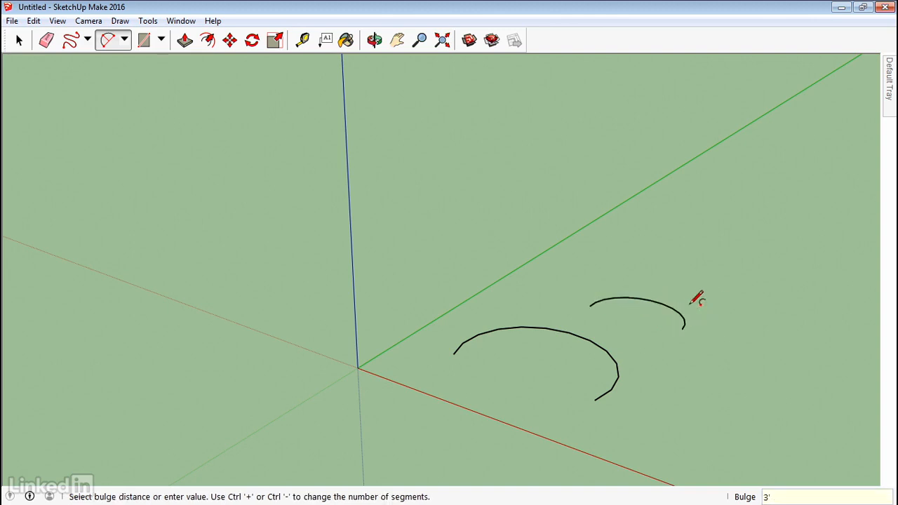
- Select both 2 Point Arcs and delete them
middle_drag(697, 299, 681, 330)
key(space)
drag(657, 327, 580, 363)
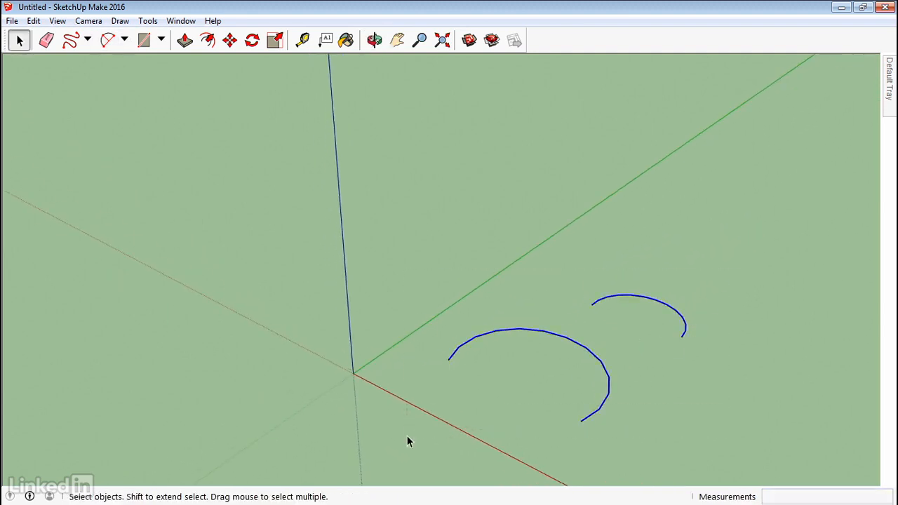
key(Delete)
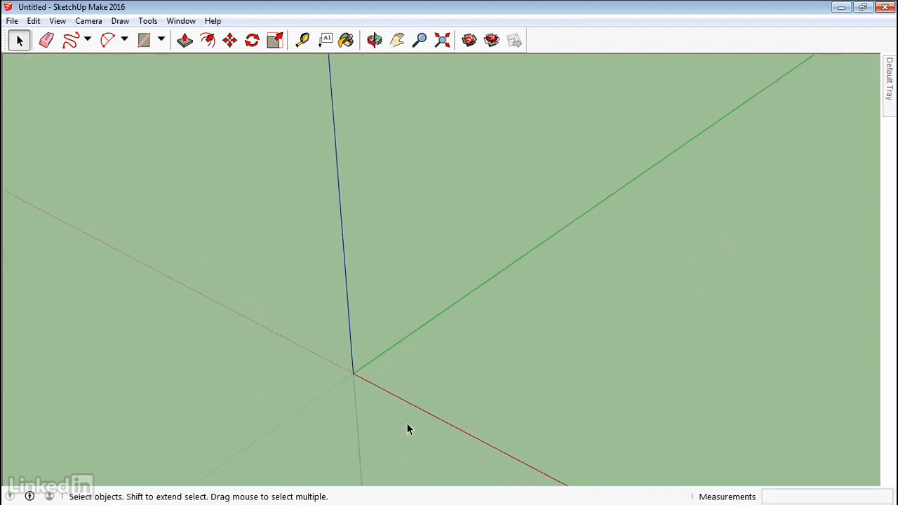
- Draw a flat 3 Point Arc between the red and green axes, sweeping about 287 degrees
click(124, 39)
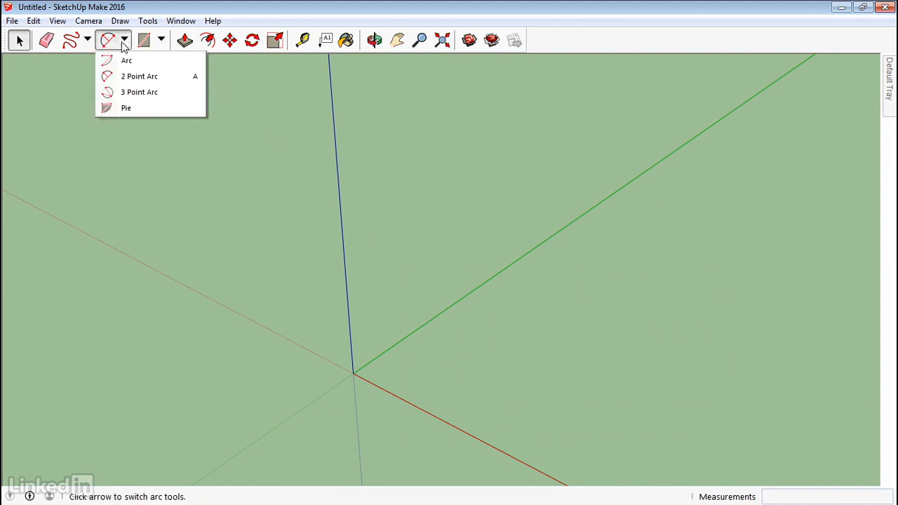
click(133, 92)
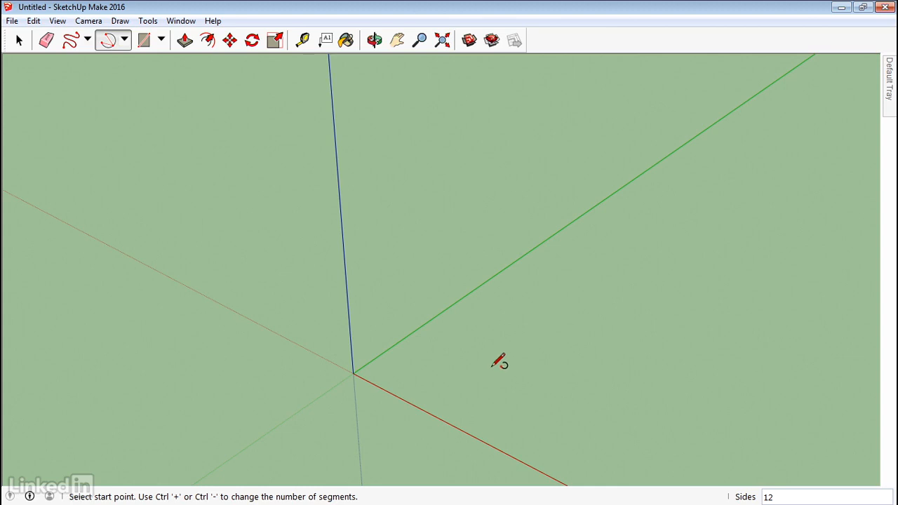
click(470, 365)
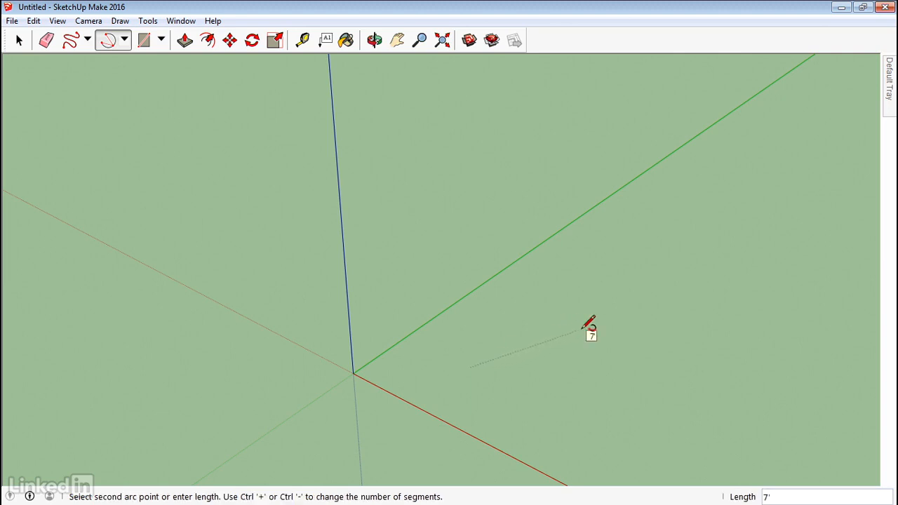
click(582, 329)
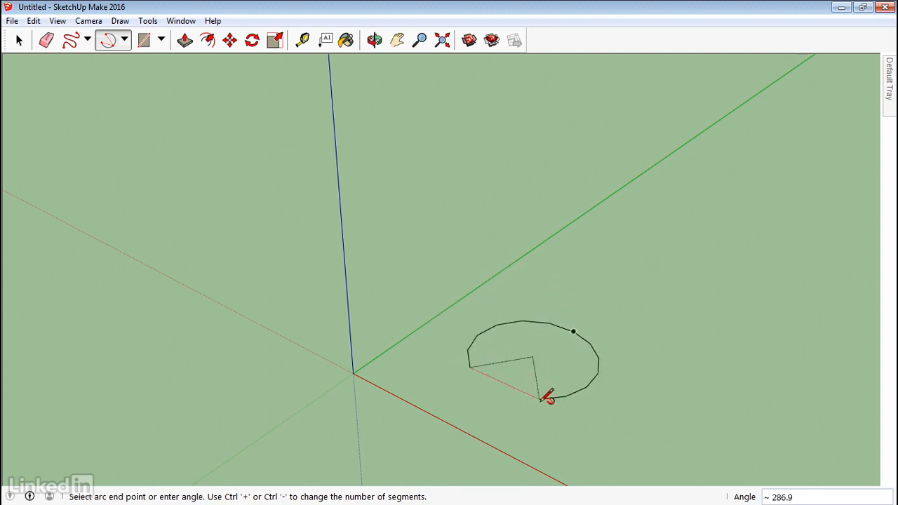
click(541, 399)
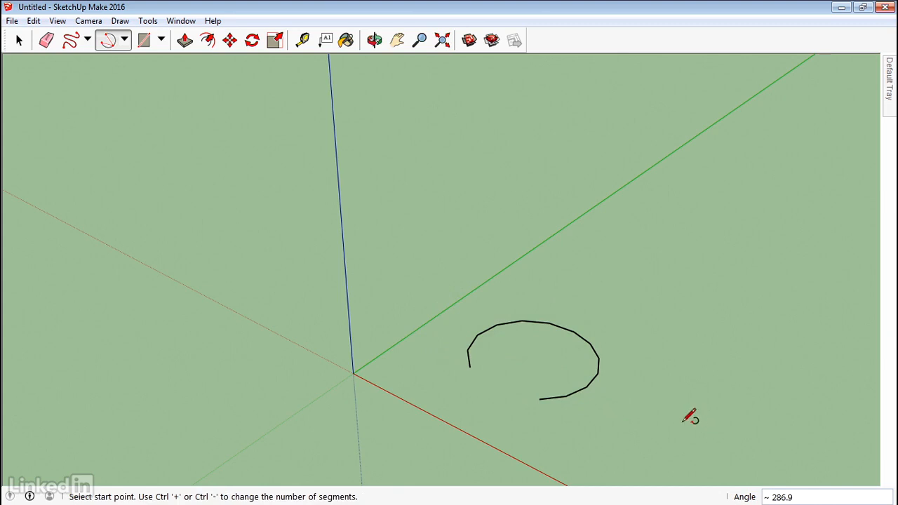
- Close the 3 Point Arc into a face with lines from each of its endpoints to its center
click(87, 39)
click(91, 61)
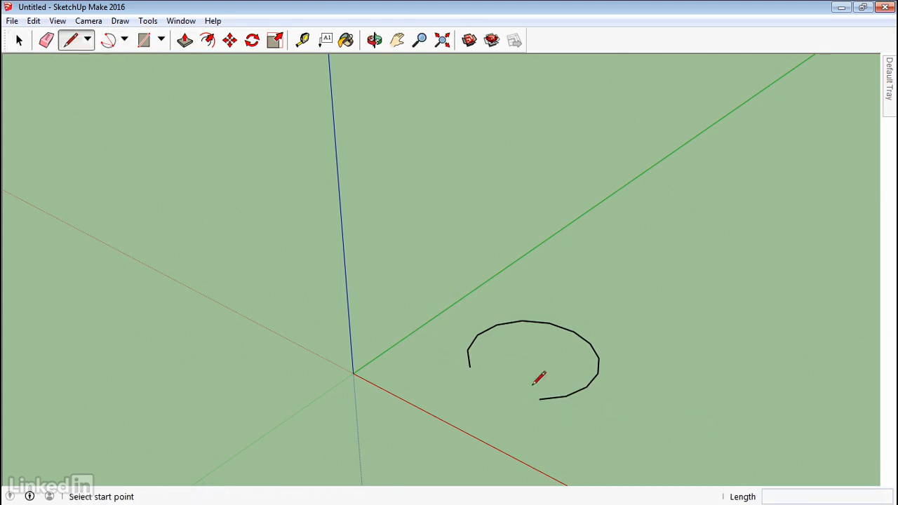
click(469, 366)
click(532, 357)
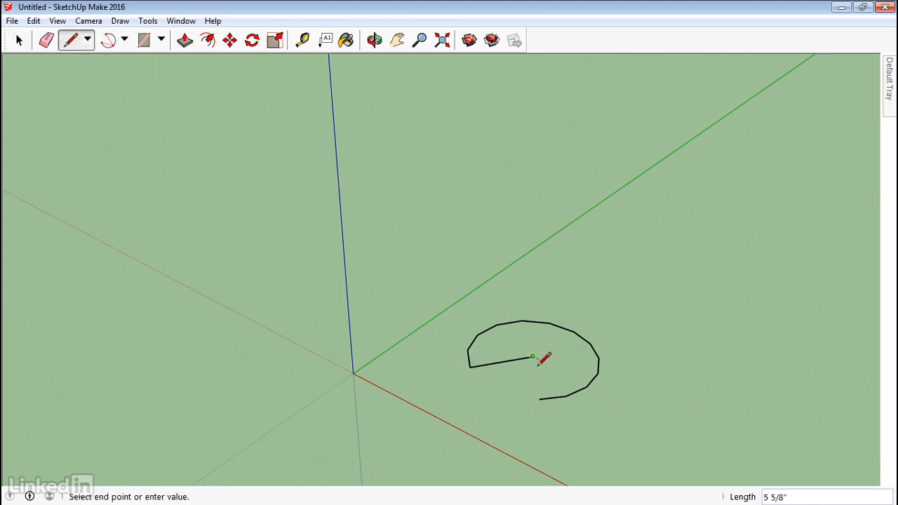
click(540, 399)
key(space)
- Select the closed 3 Point Arc shape and delete it
middle_drag(615, 395, 525, 415)
middle_drag(635, 401, 700, 383)
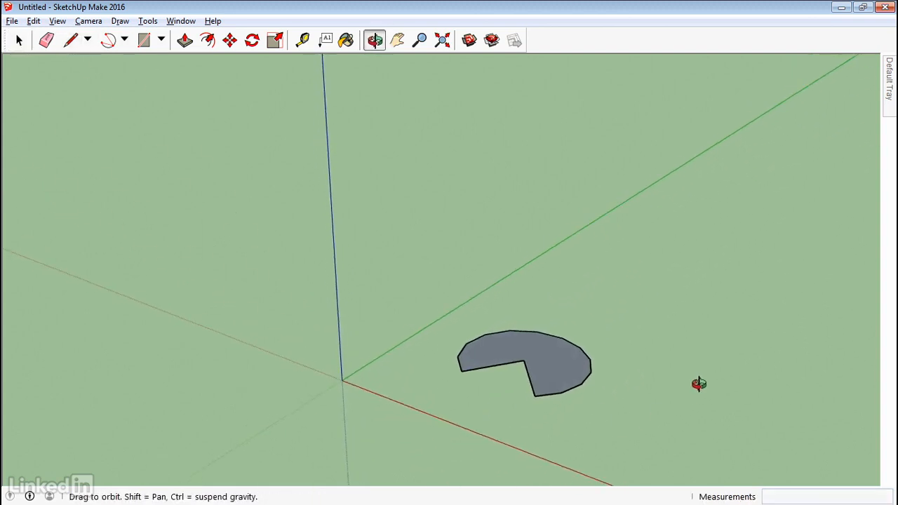
drag(333, 431, 332, 431)
key(Delete)
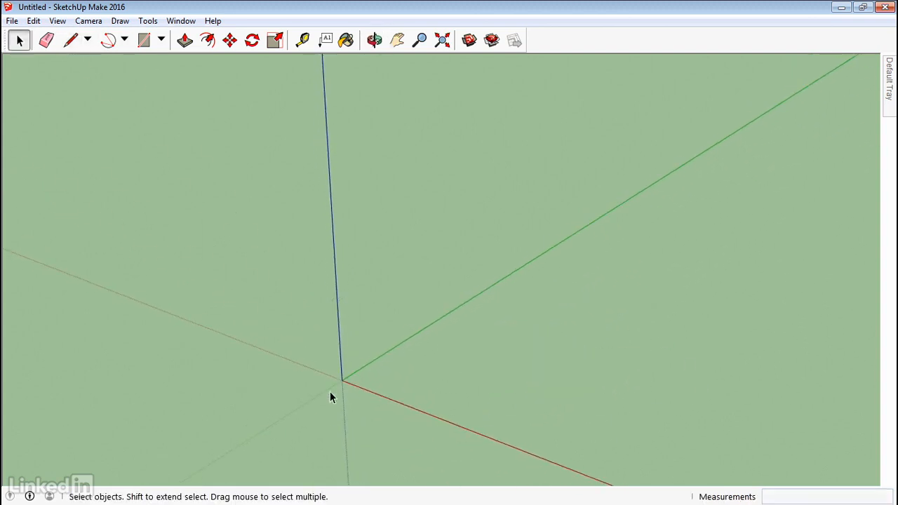
- Draw a flat Pie starting parallel to the red axis and sweeping about 108 degrees
click(124, 40)
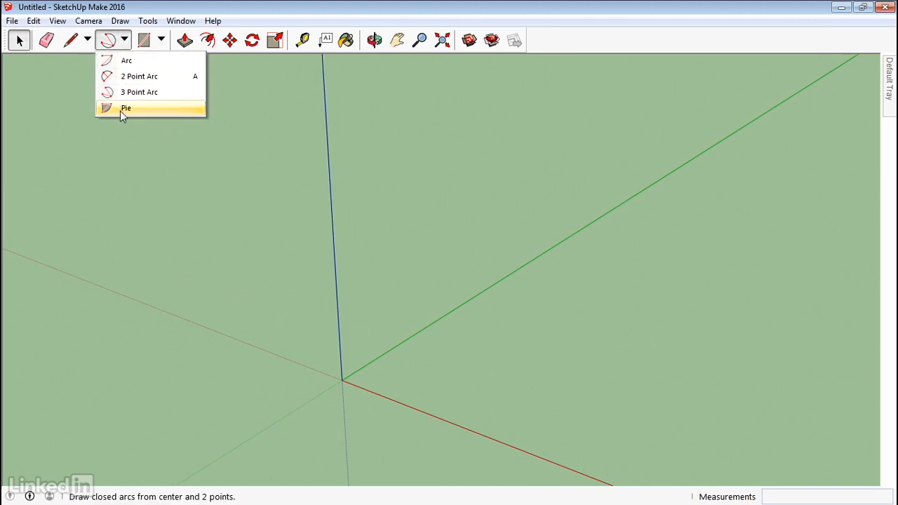
click(124, 108)
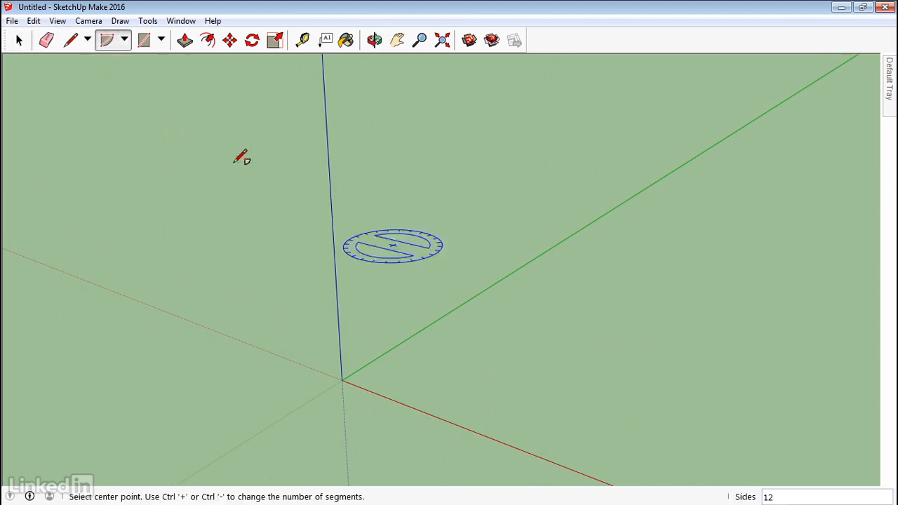
click(518, 372)
click(660, 417)
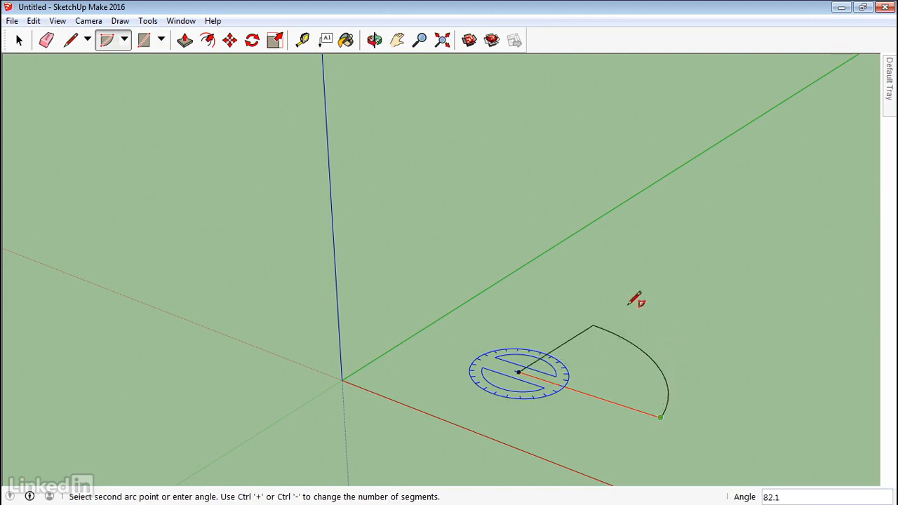
click(553, 299)
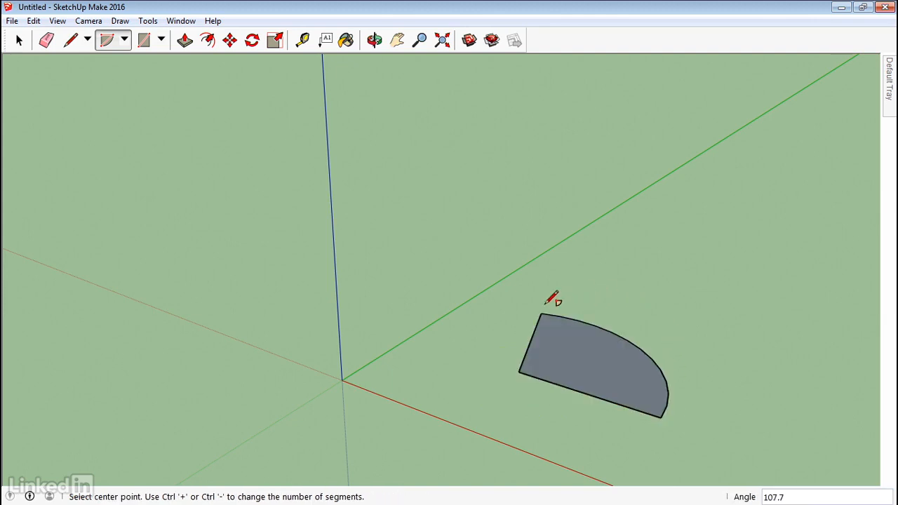
key(space)
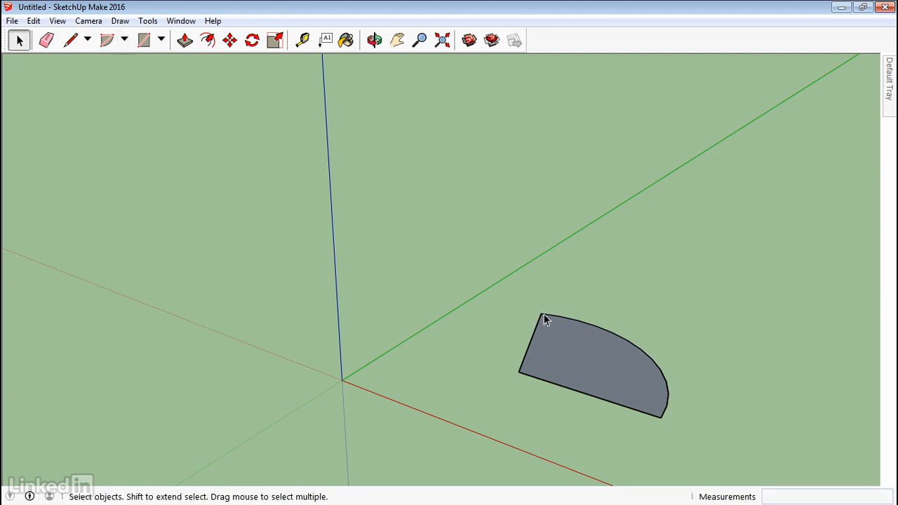
- Push/Pull the pie face upward into a solid wedge
mouse_move(605, 390)
middle_down()
mouse_move(429, 381)
mouse_move(375, 341)
mouse_move(633, 360)
mouse_move(594, 397)
middle_up()
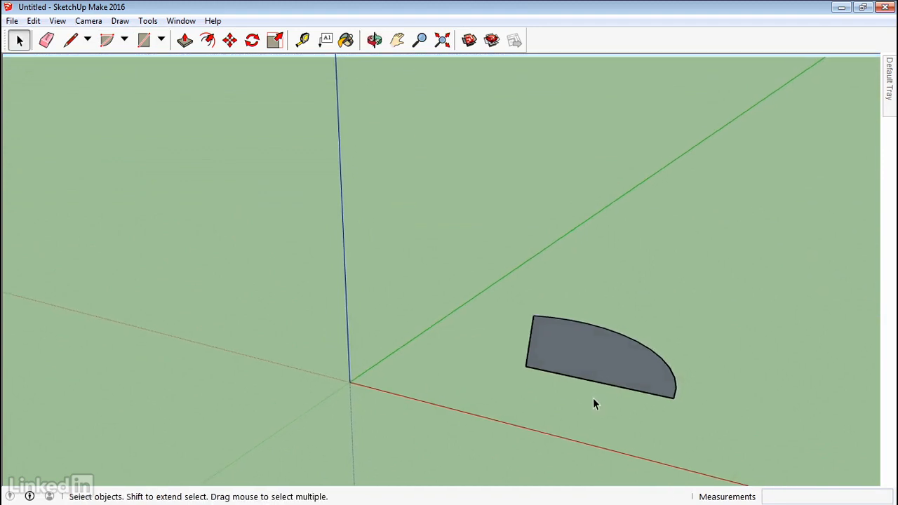
key(p)
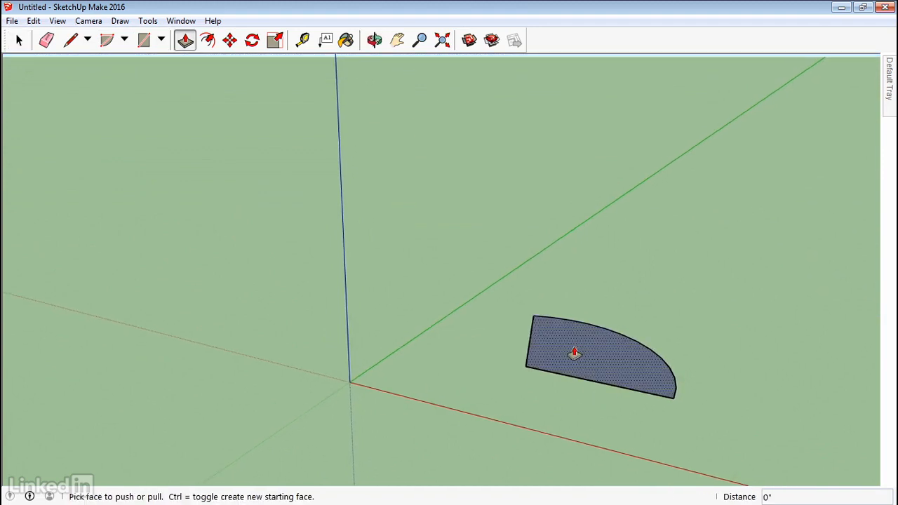
click(578, 344)
click(577, 297)
- Select the whole extruded pie wedge and delete it
middle_drag(533, 365, 463, 360)
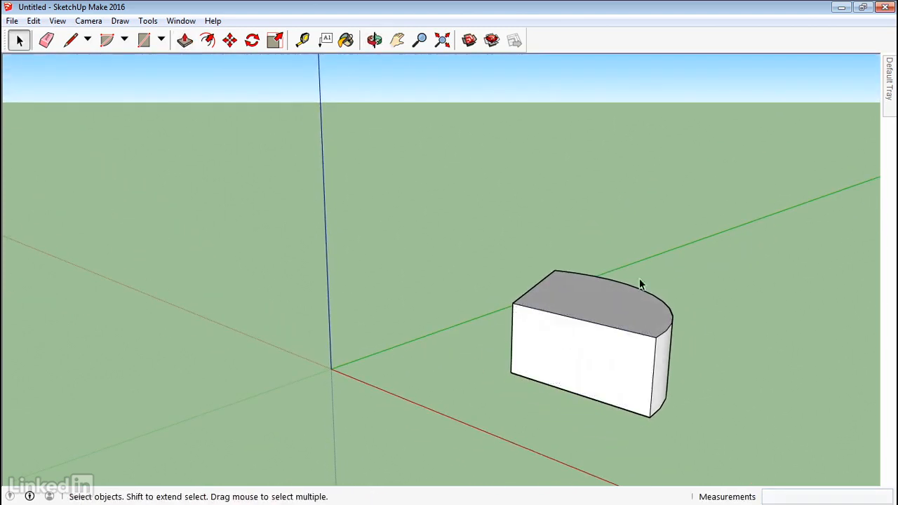
drag(510, 413, 470, 438)
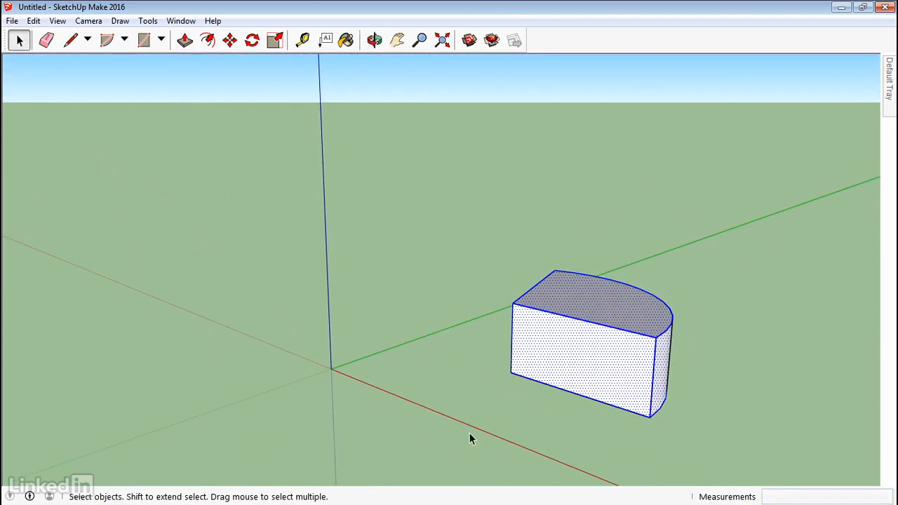
key(Delete)
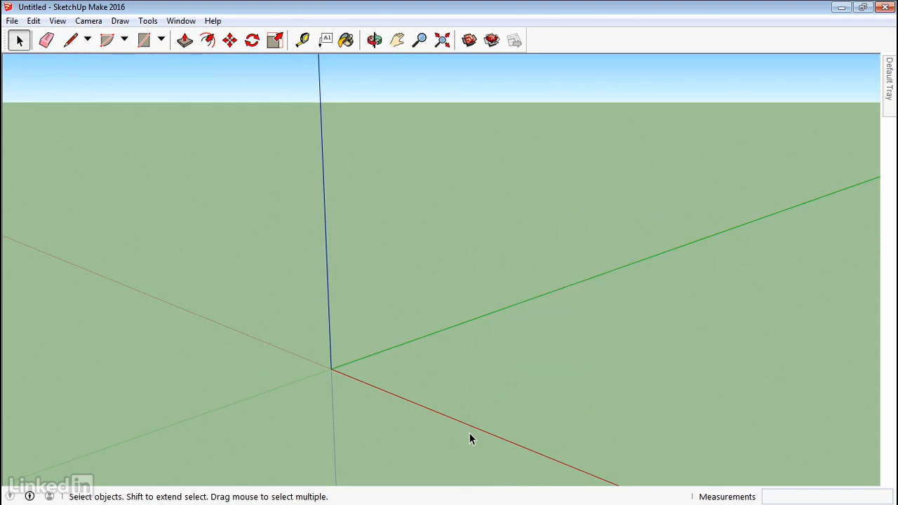